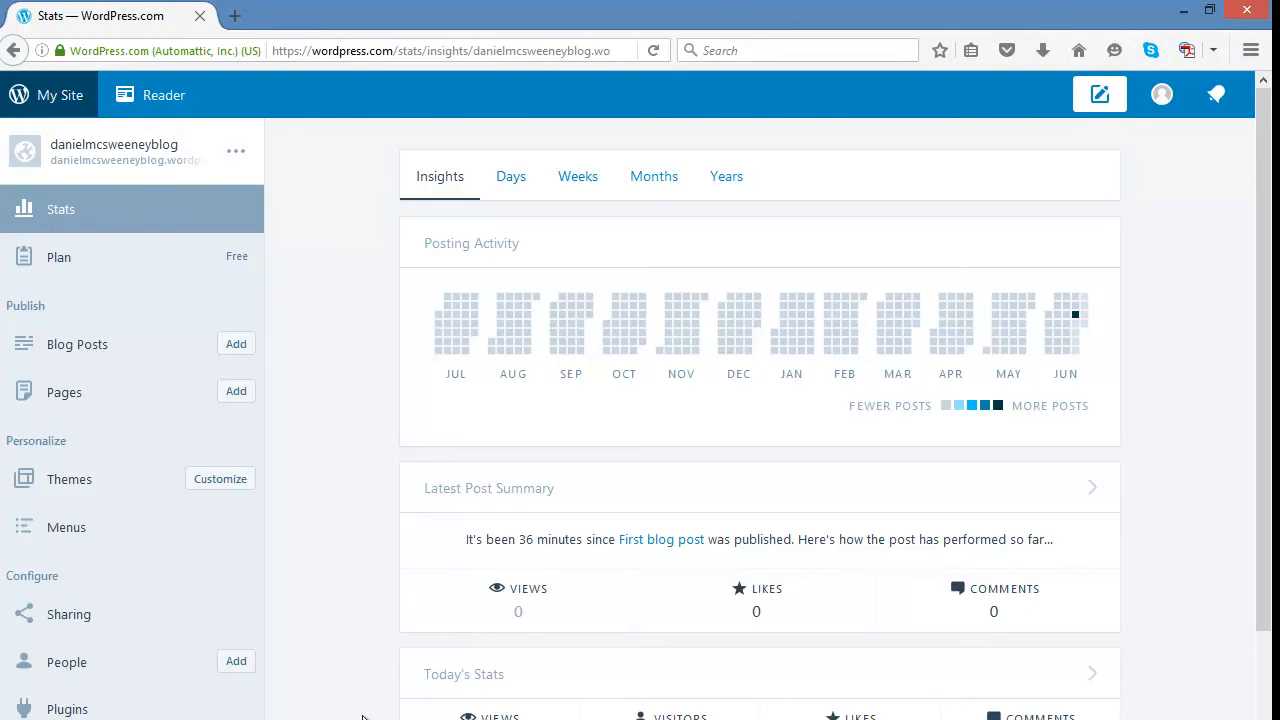
Scroll through the Insights stats for the site.
{"action": "scroll", "coordinate": [363, 717], "scroll_direction": "down", "scroll_amount": 5}
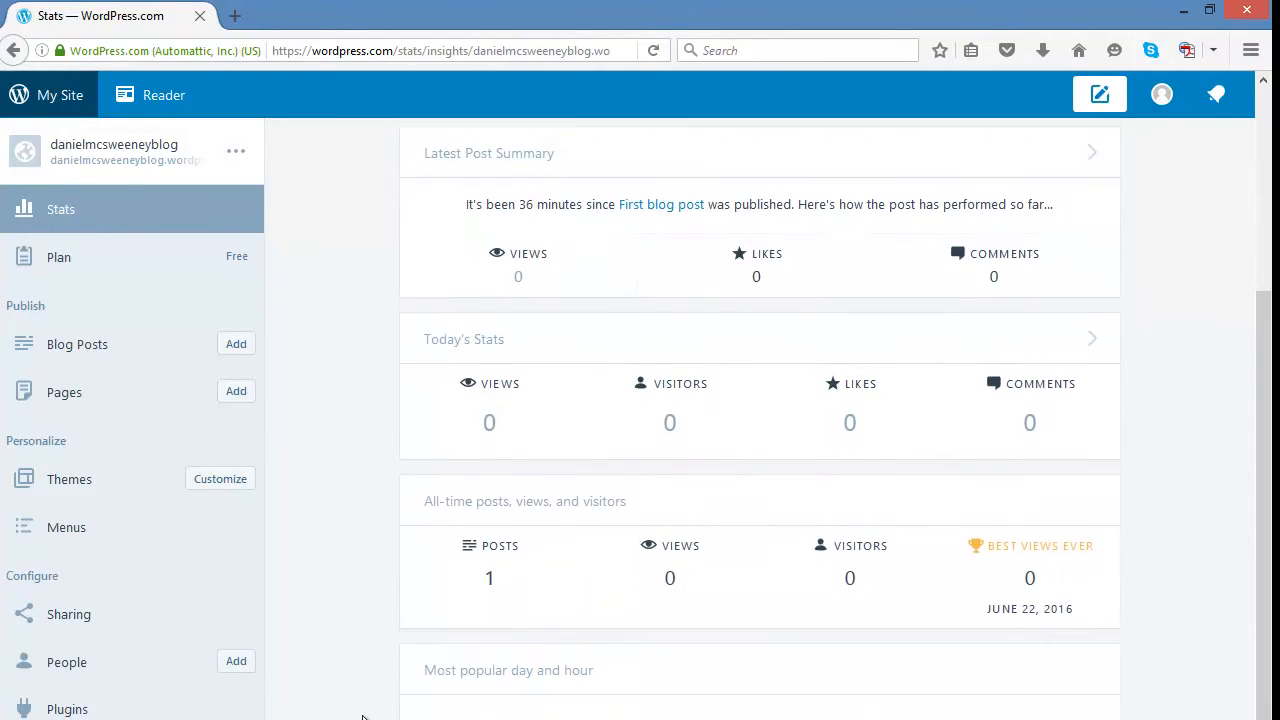
{"action": "scroll", "coordinate": [363, 717], "scroll_direction": "down", "scroll_amount": 2}
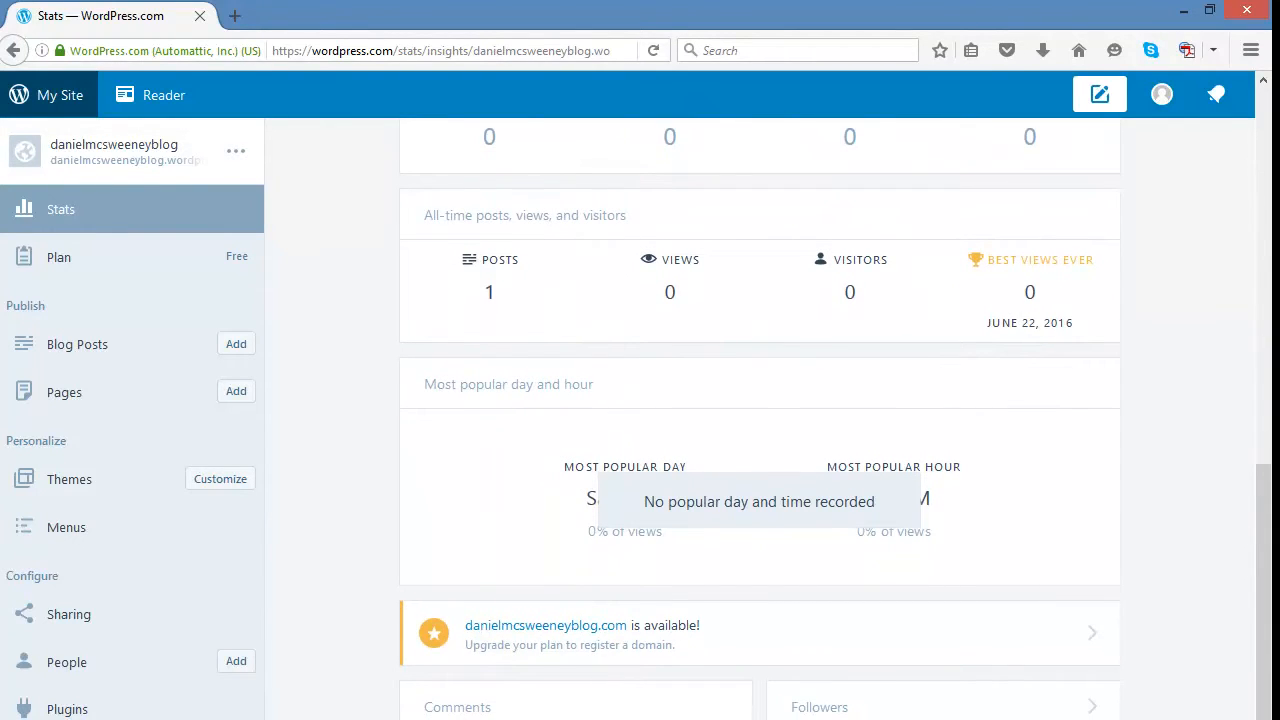
{"action": "scroll", "coordinate": [319, 637], "scroll_direction": "up", "scroll_amount": 7}
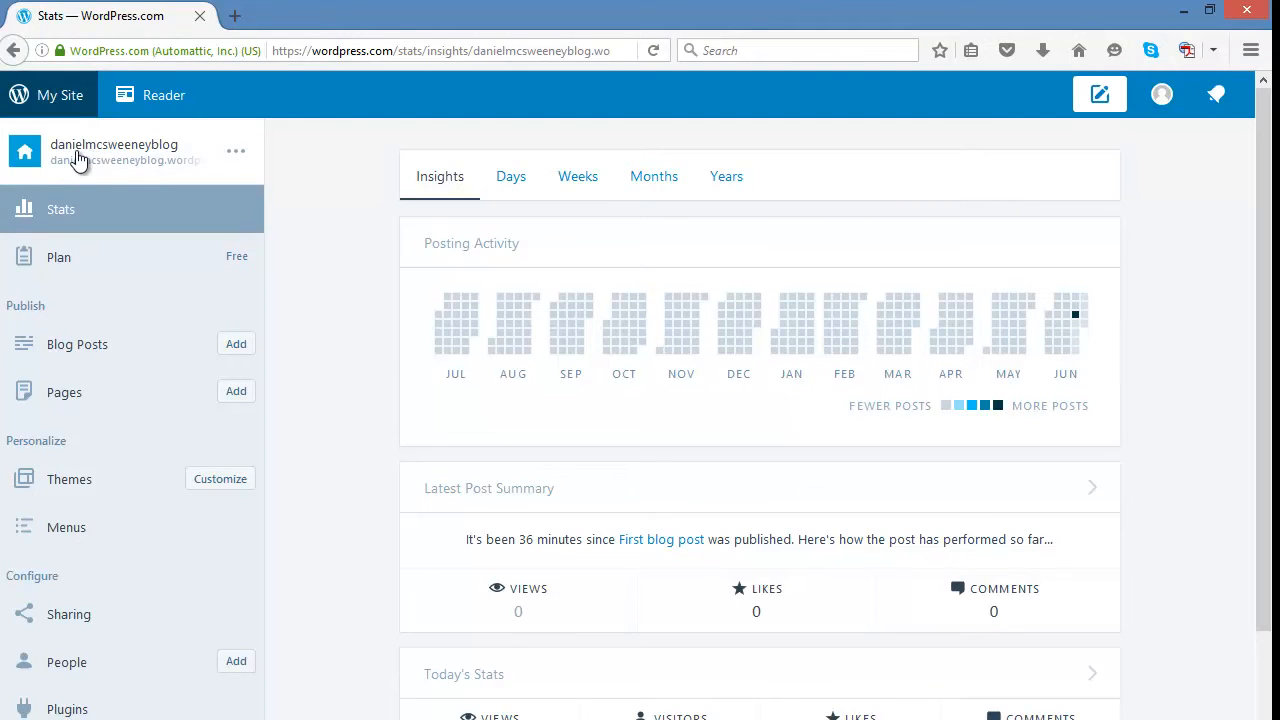
Preview the site and switch between the phone, tablet and desktop views.
{"action": "left_click", "coordinate": [152, 173]}
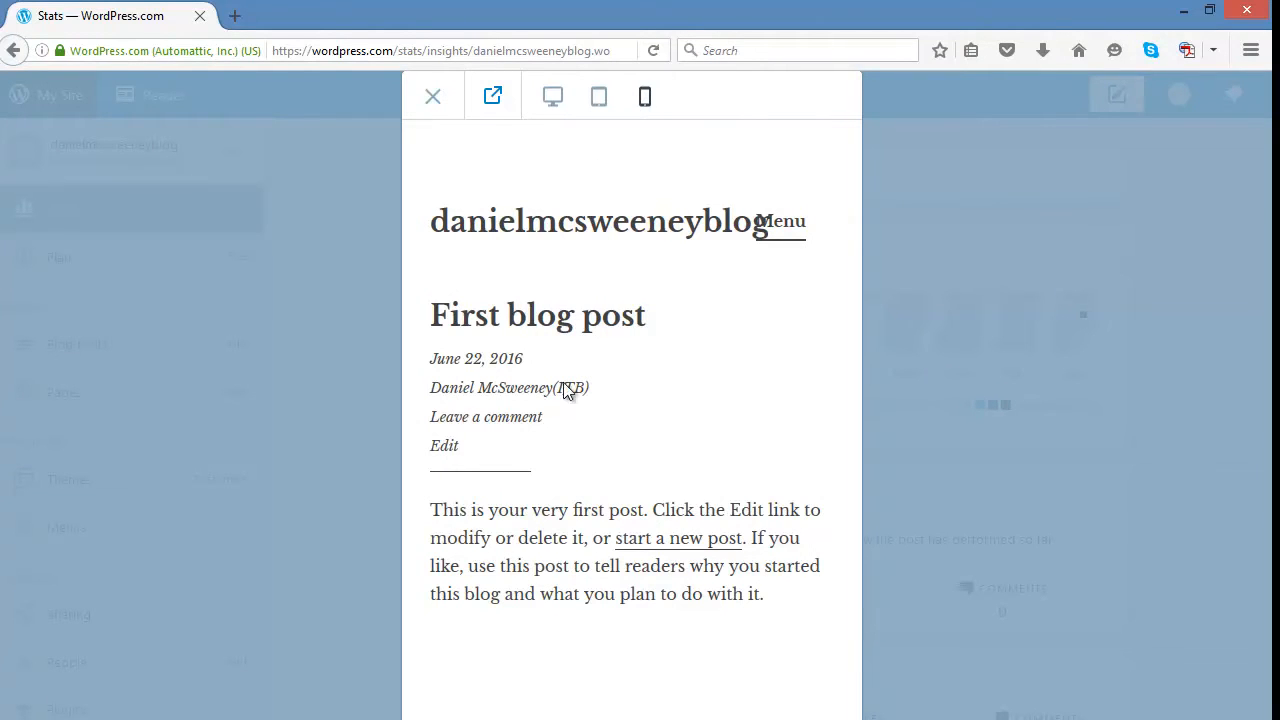
{"action": "left_click", "coordinate": [598, 96]}
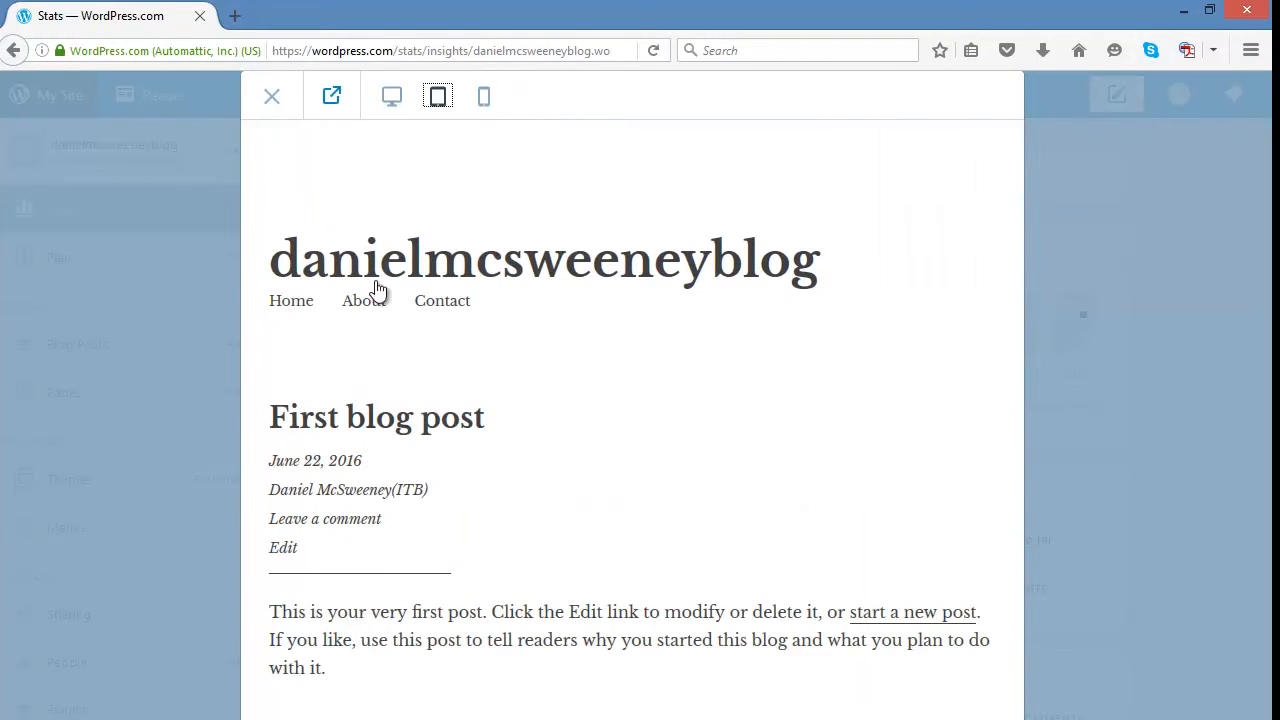
{"action": "left_click", "coordinate": [392, 96]}
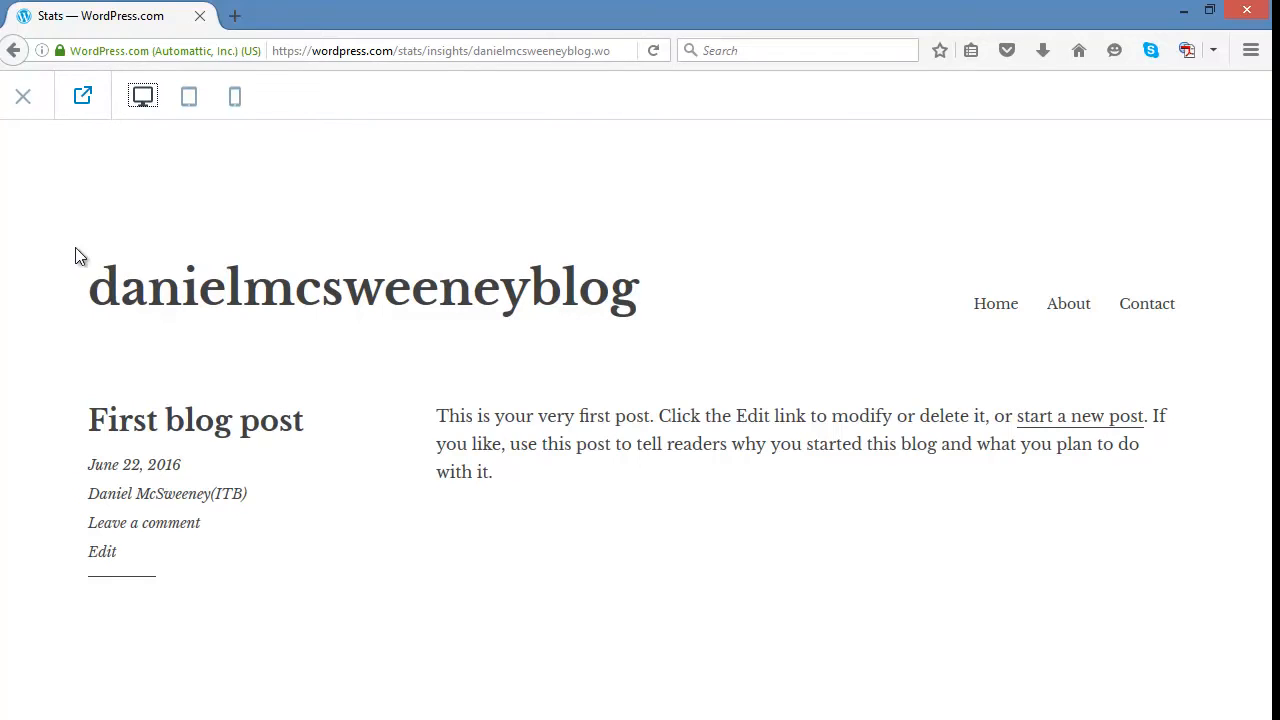
Open the live site in a new tab, visit its About and Contact pages, and close the tab and preview.
{"action": "left_click", "coordinate": [83, 100]}
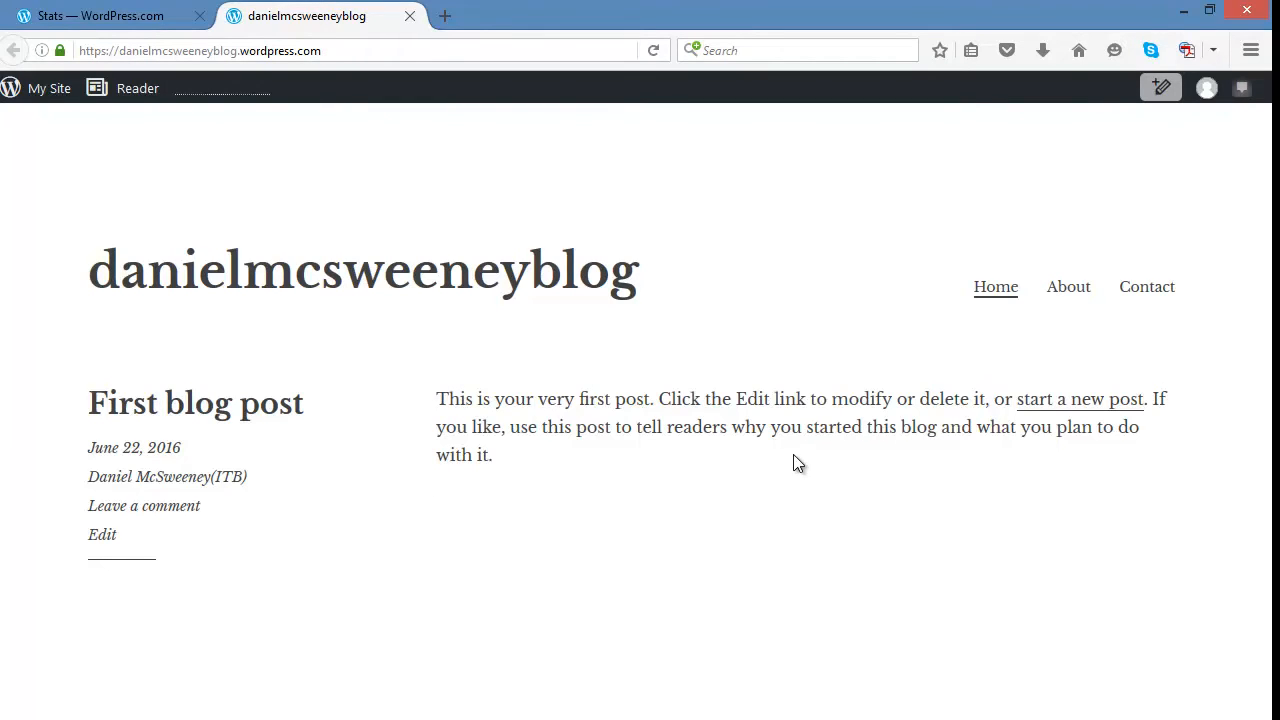
{"action": "left_click", "coordinate": [1066, 290]}
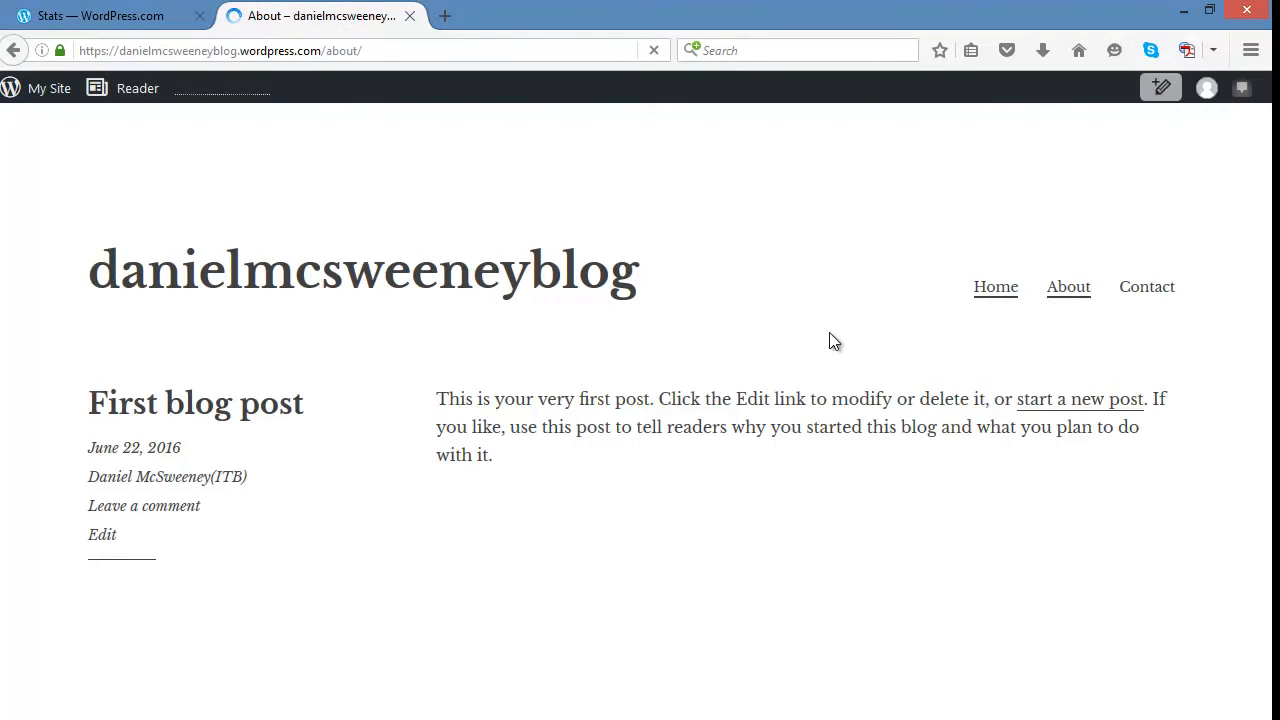
{"action": "left_click", "coordinate": [1140, 284]}
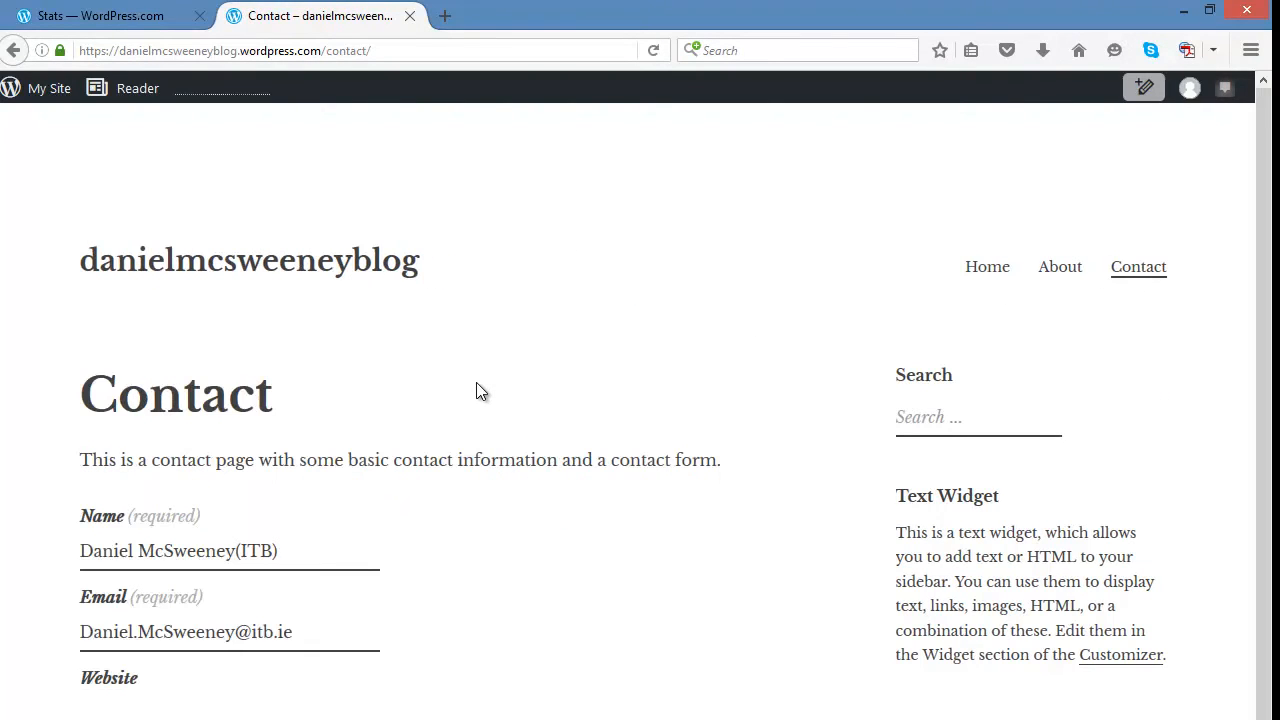
{"action": "left_click", "coordinate": [410, 15]}
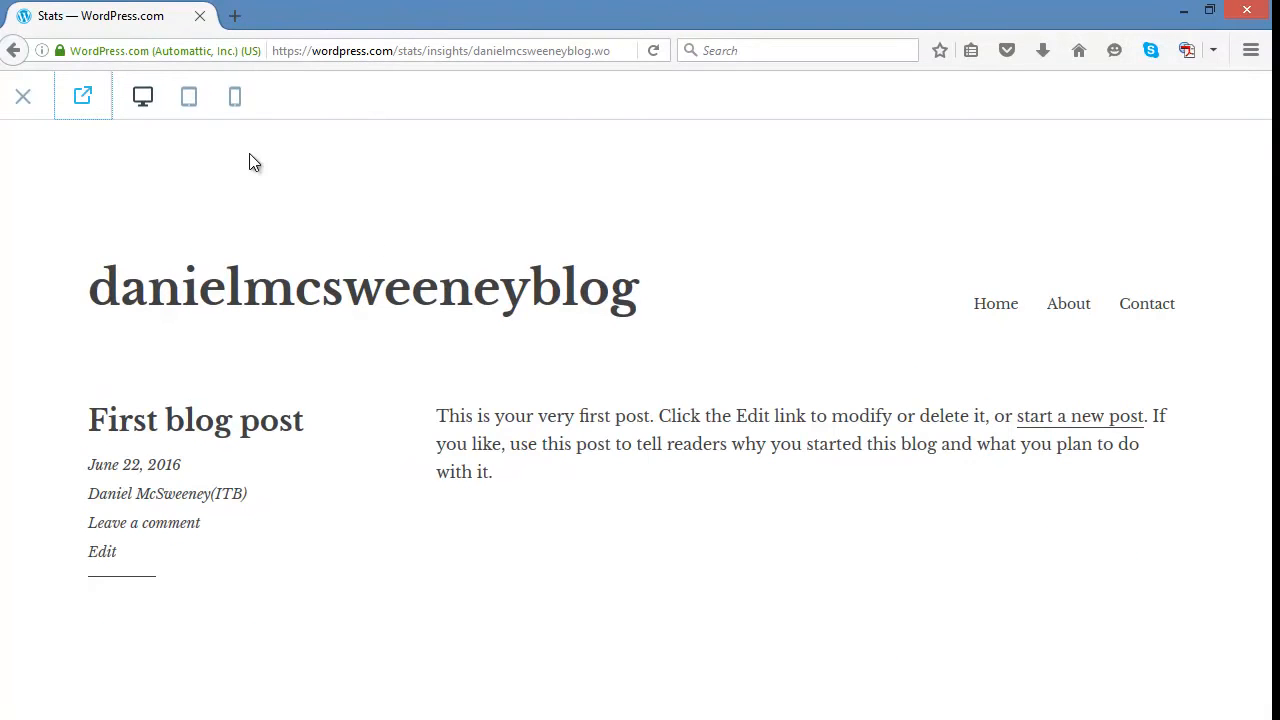
{"action": "left_click", "coordinate": [23, 99]}
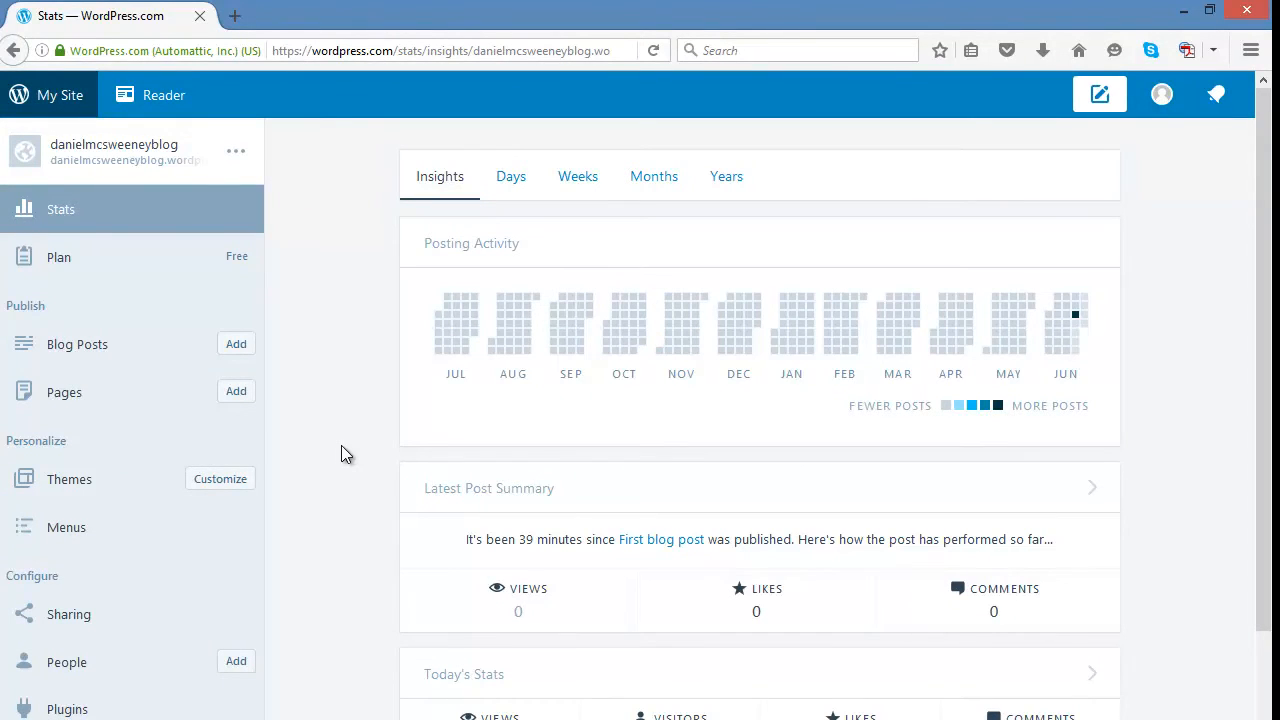
Preview the site again in tablet and phone views, open it in a new tab, and close both.
{"action": "left_click", "coordinate": [118, 152]}
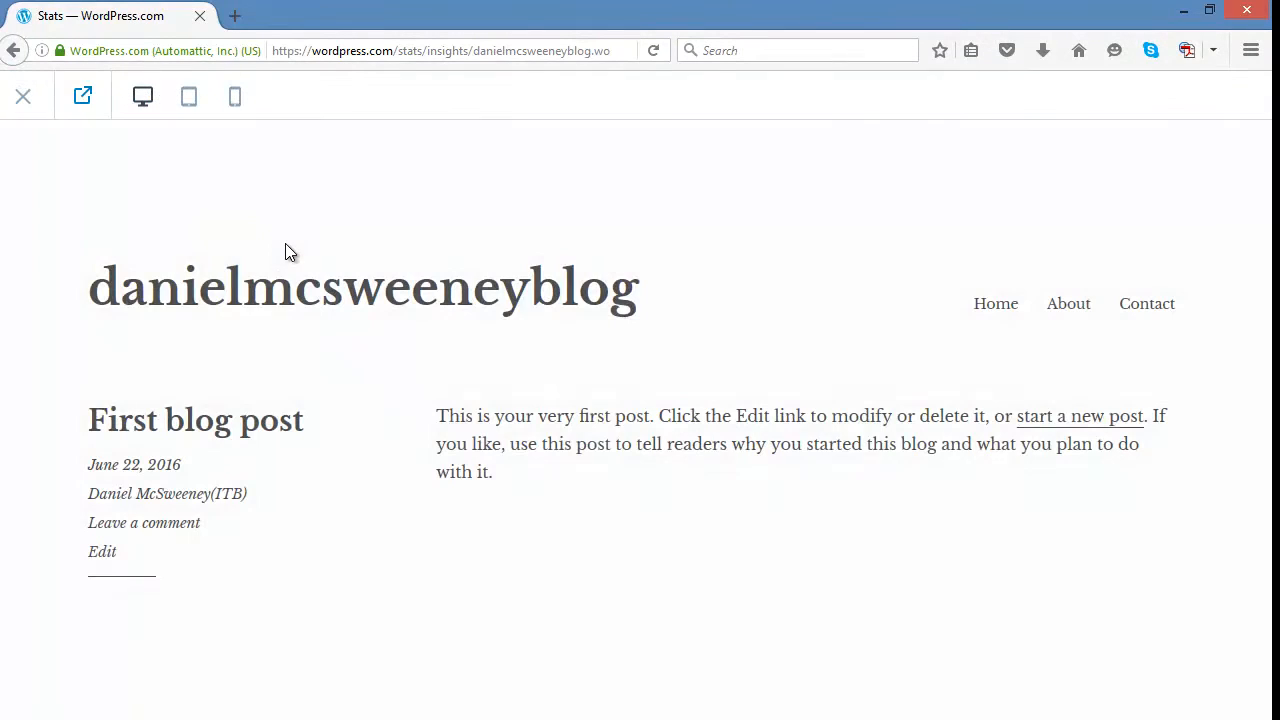
{"action": "left_click", "coordinate": [186, 104]}
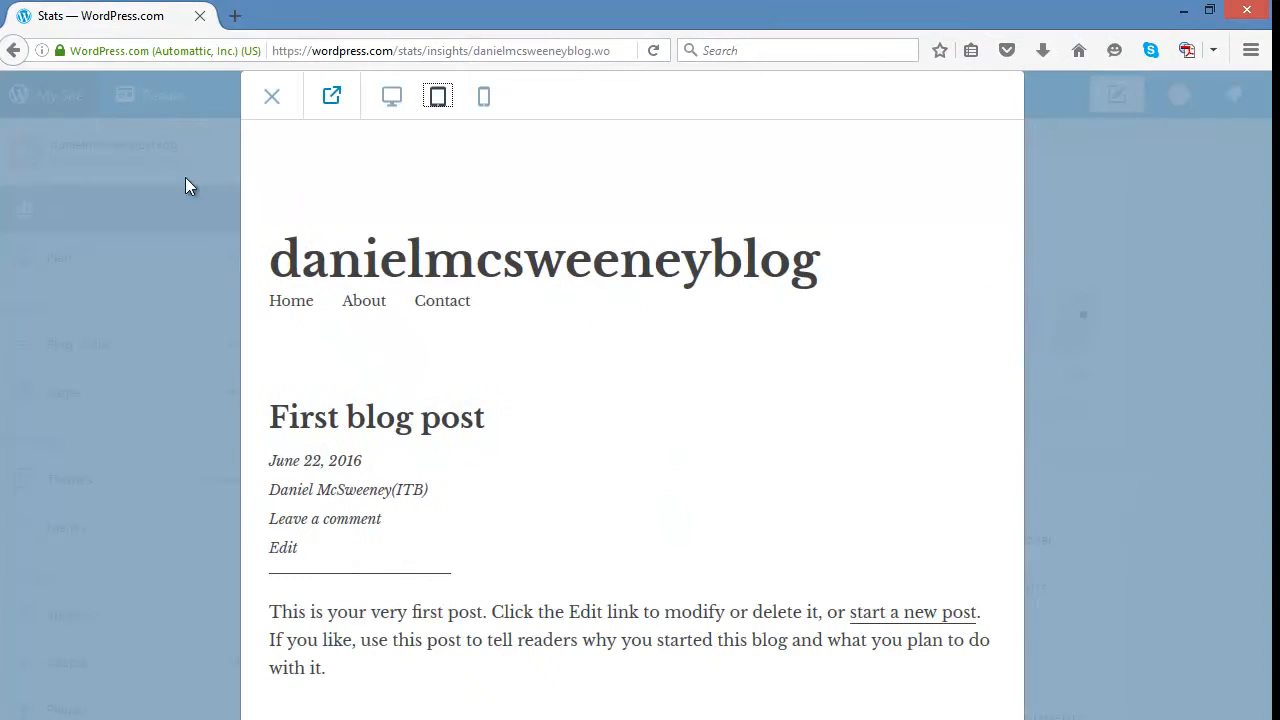
{"action": "left_click", "coordinate": [484, 98]}
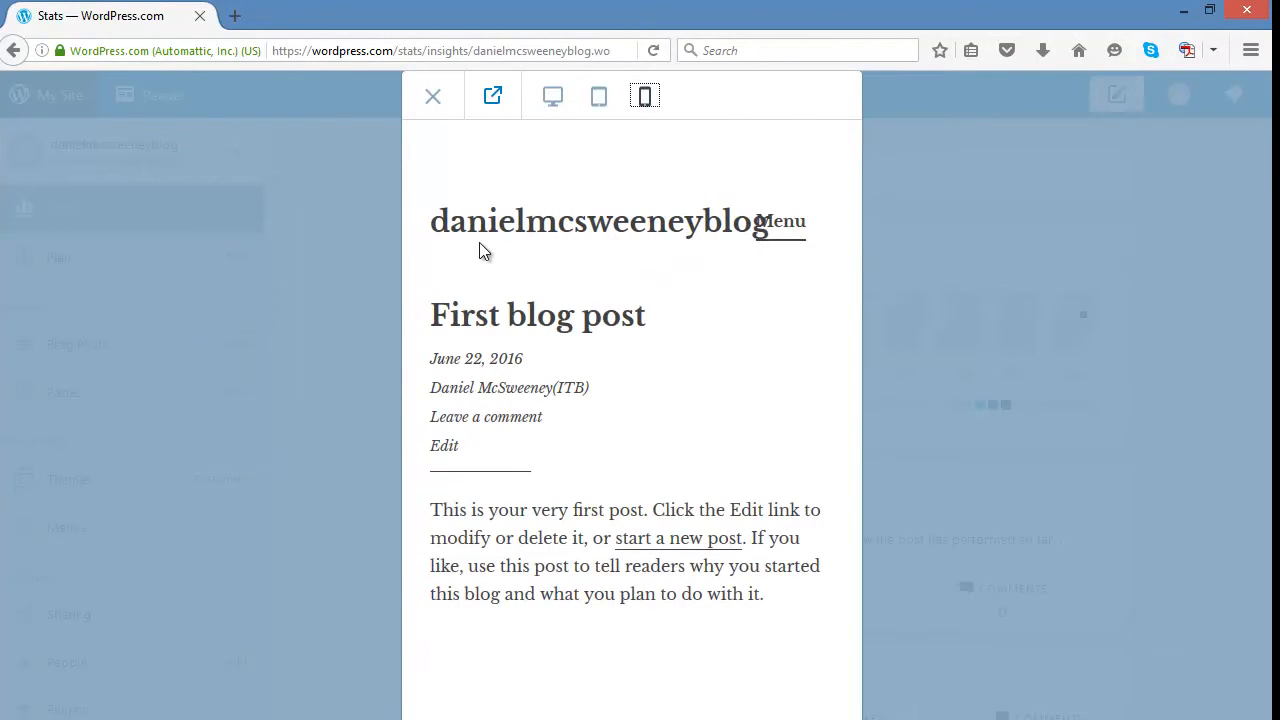
{"action": "left_click", "coordinate": [492, 95]}
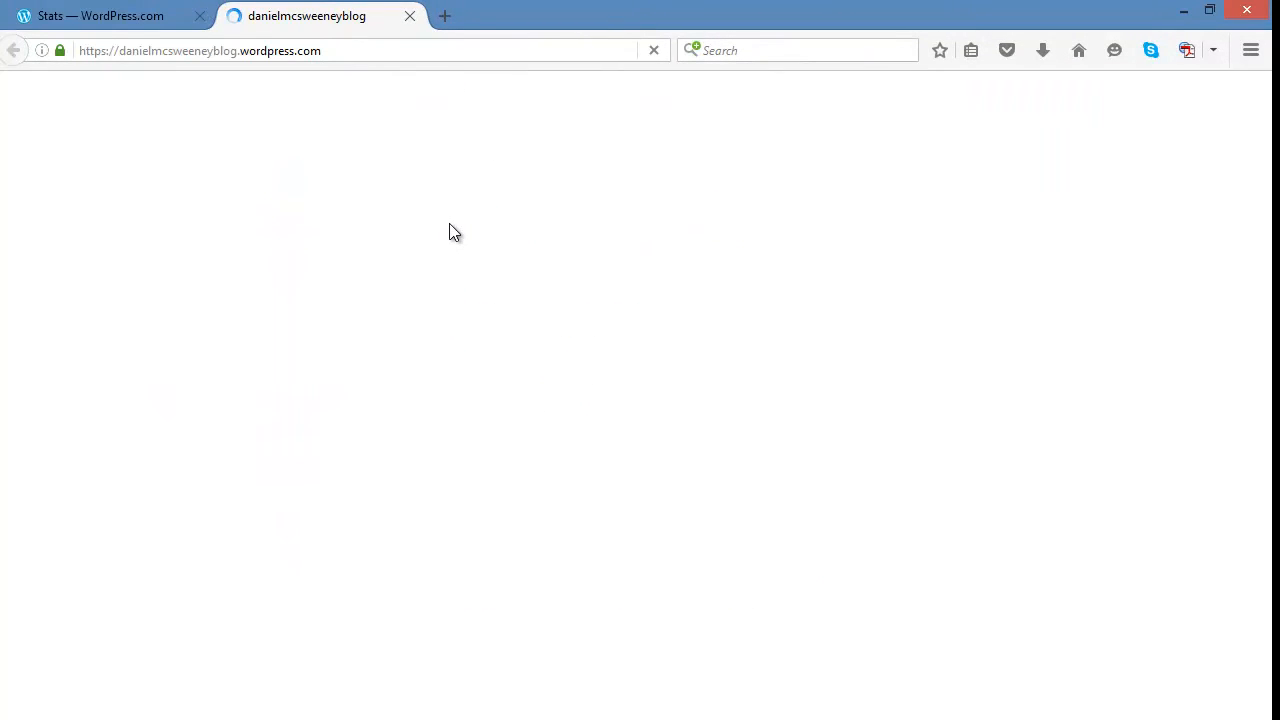
{"action": "left_click", "coordinate": [409, 16]}
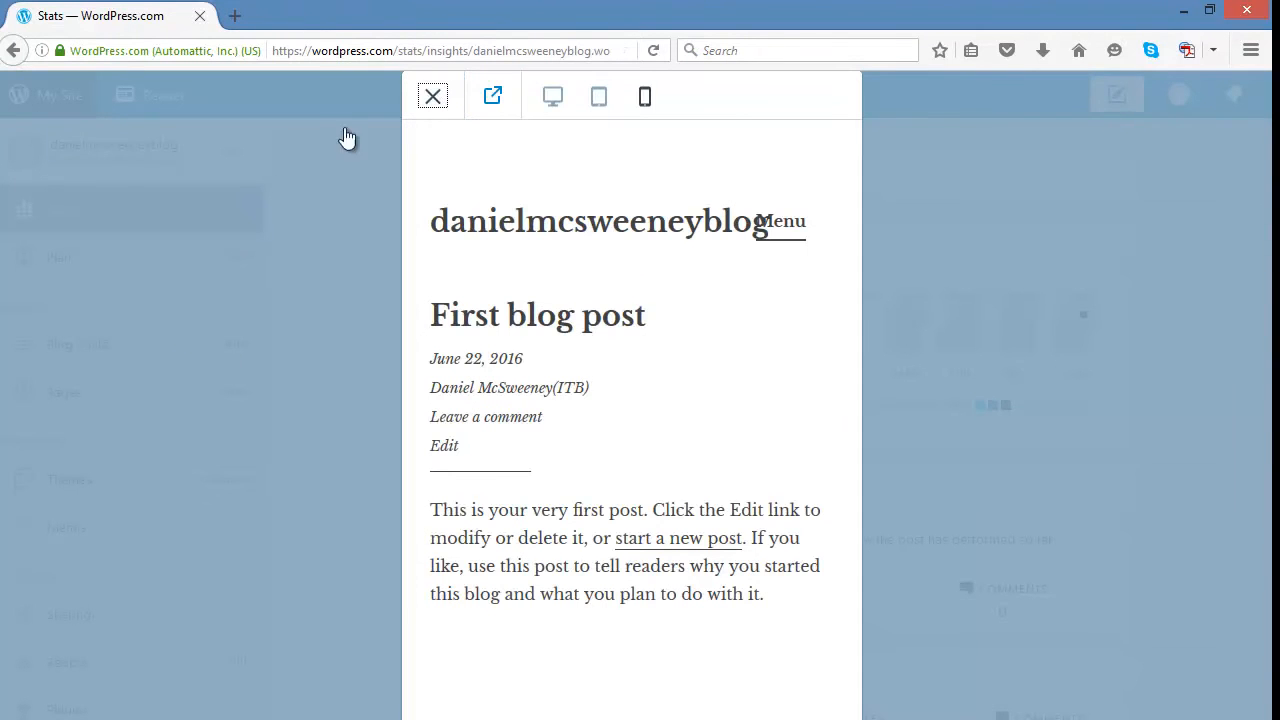
{"action": "left_click", "coordinate": [435, 98]}
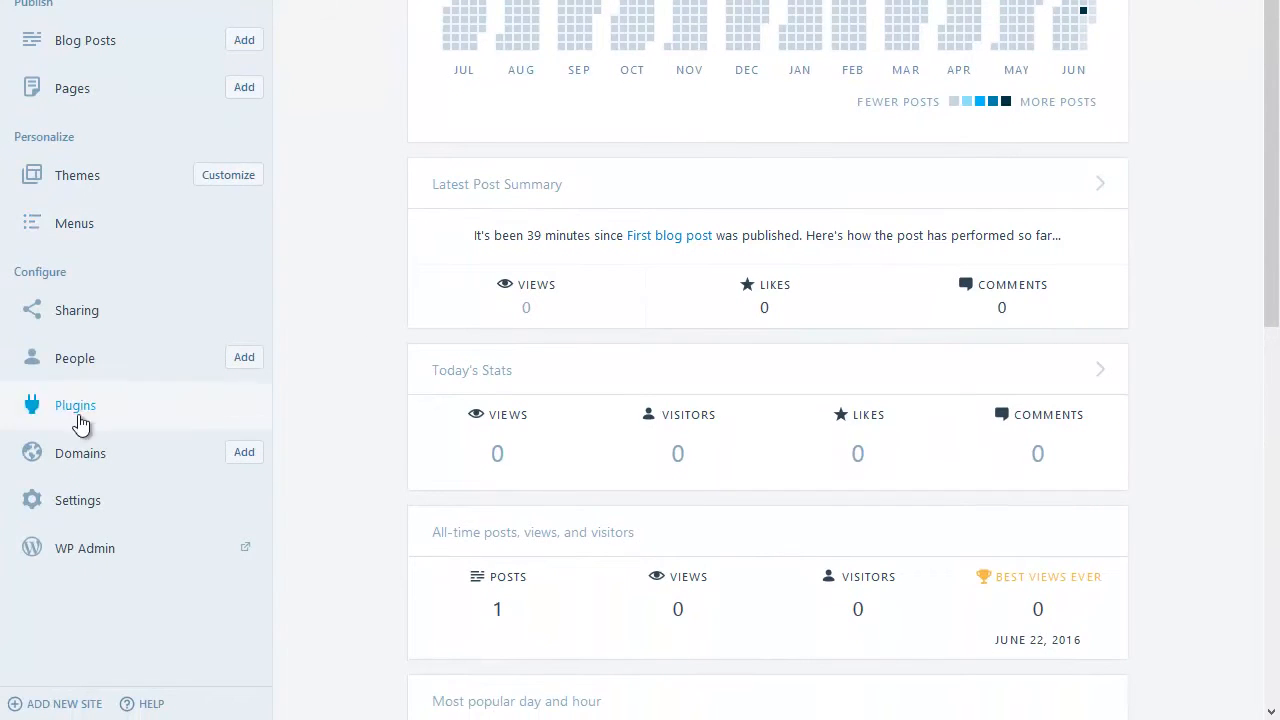
Open the site settings and inspect the Site Title and Site Tagline fields and the options below.
{"action": "left_click", "coordinate": [84, 510]}
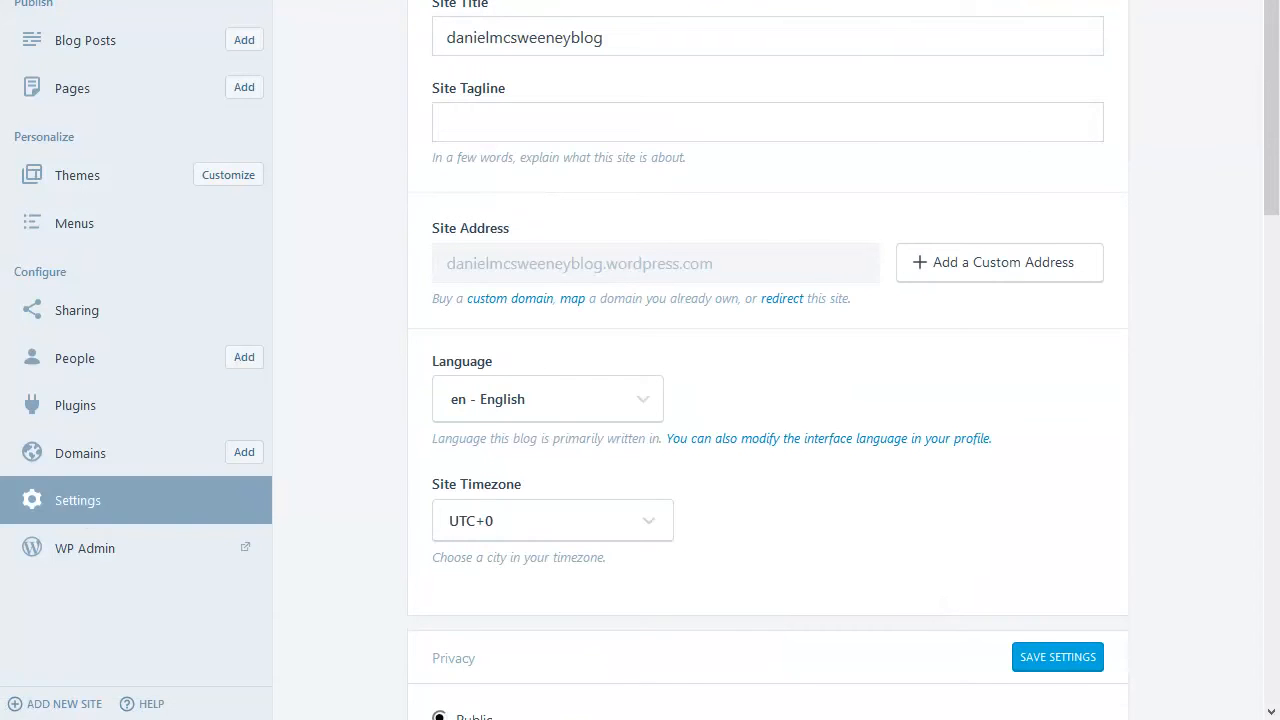
{"action": "left_click", "coordinate": [463, 33]}
{"action": "left_click", "coordinate": [511, 126]}
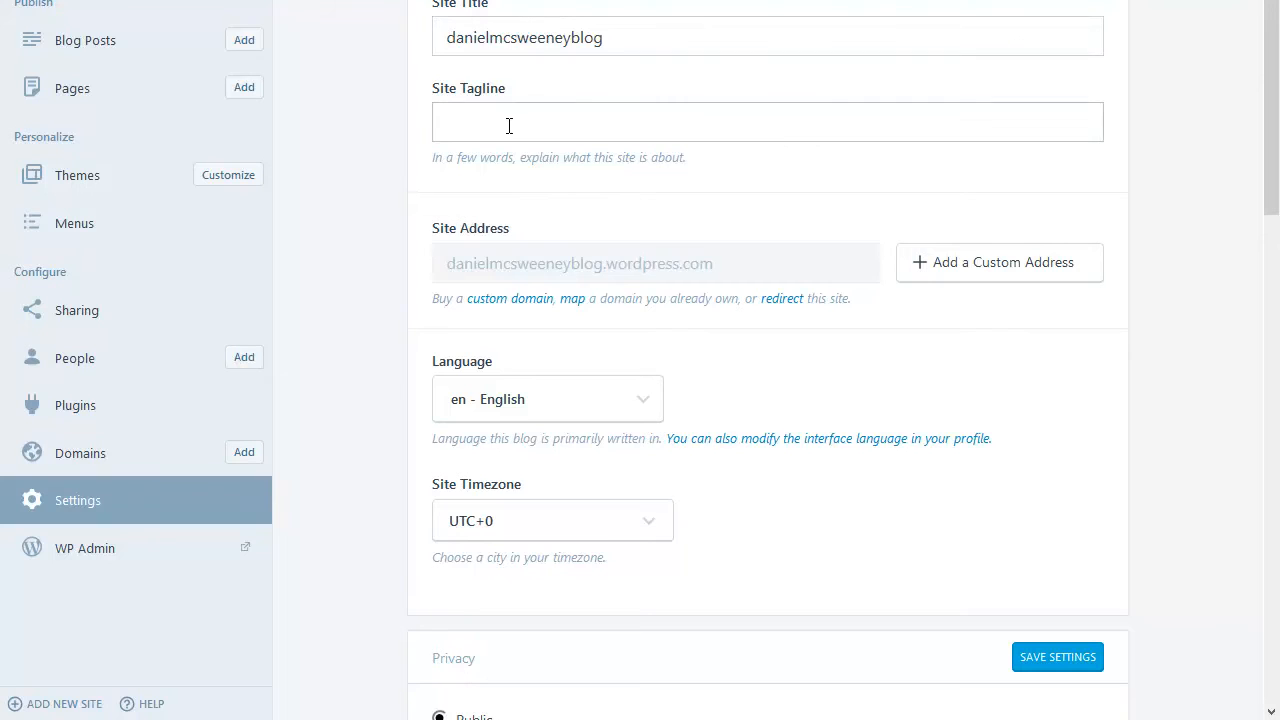
{"action": "scroll", "coordinate": [372, 227], "scroll_direction": "down", "scroll_amount": 3}
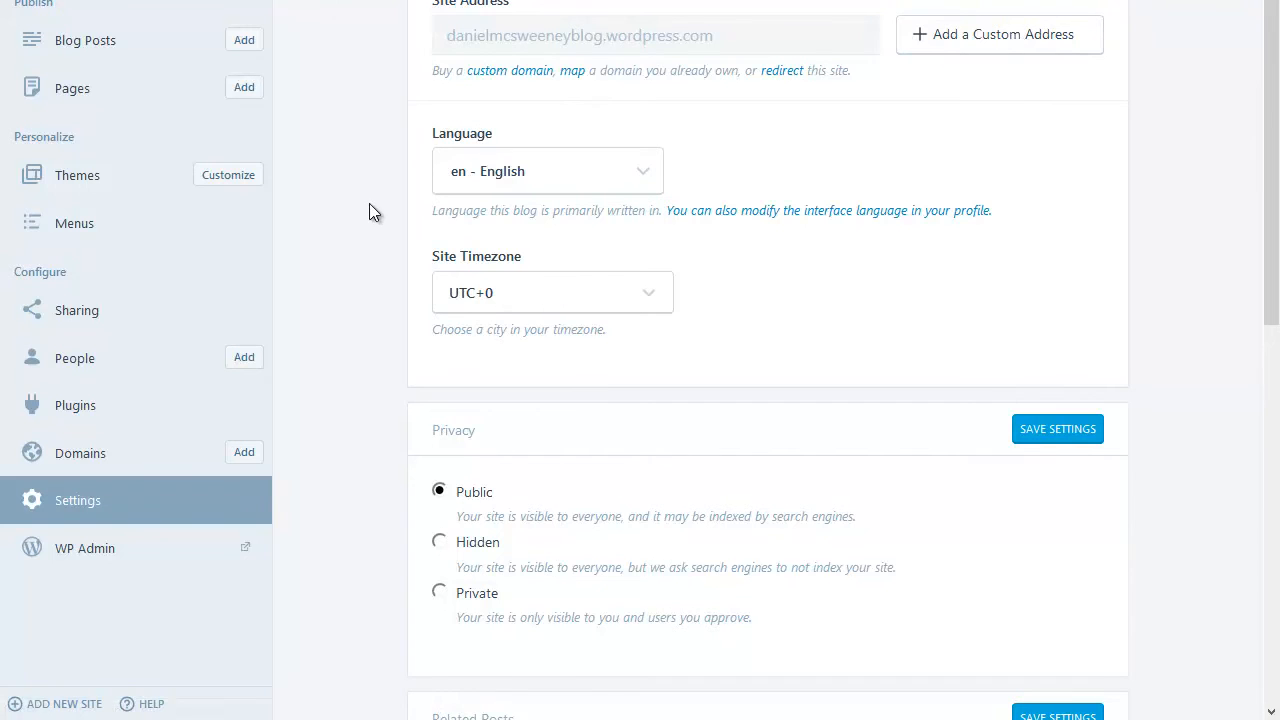
{"action": "scroll", "coordinate": [369, 210], "scroll_direction": "down", "scroll_amount": 4}
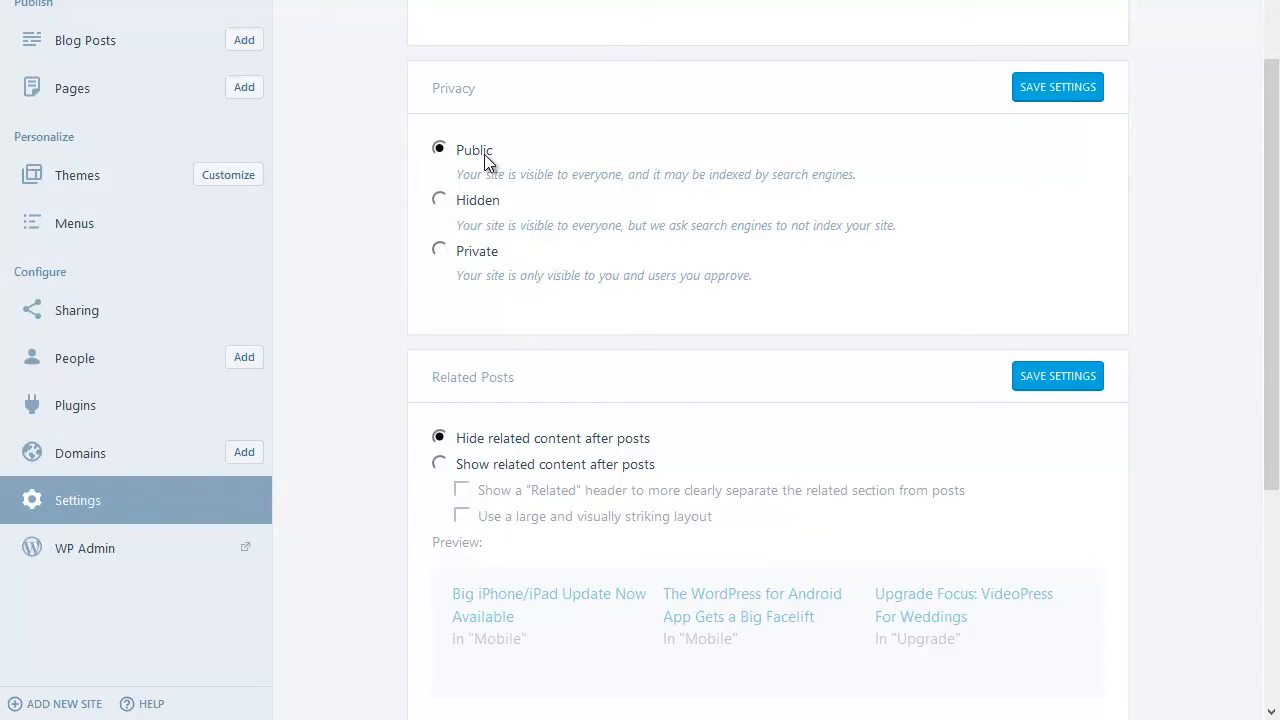
Try the Hidden and Private privacy options, return to Public, and save the settings.
{"action": "left_click", "coordinate": [484, 202]}
{"action": "left_click", "coordinate": [441, 252]}
{"action": "left_click", "coordinate": [440, 149]}
{"action": "left_click", "coordinate": [1092, 92]}
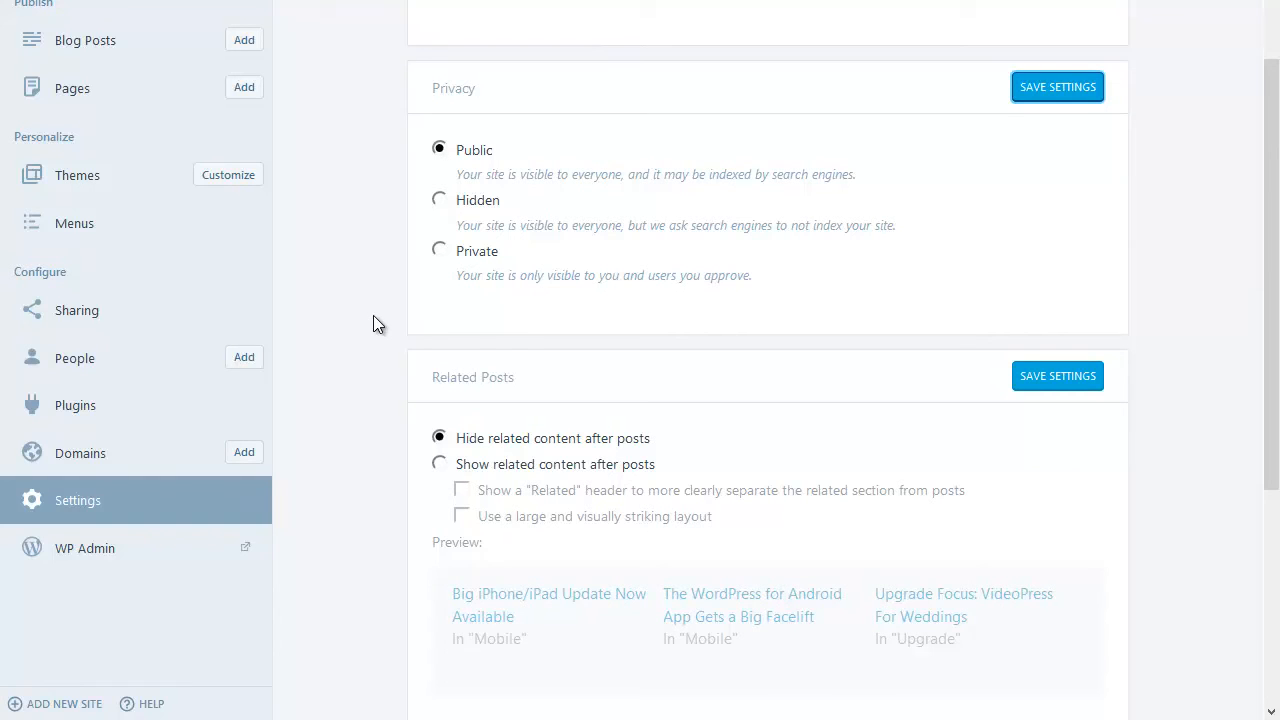
Open People and explore the Invite People form's username, role and custom message fields.
{"action": "left_click", "coordinate": [80, 362]}
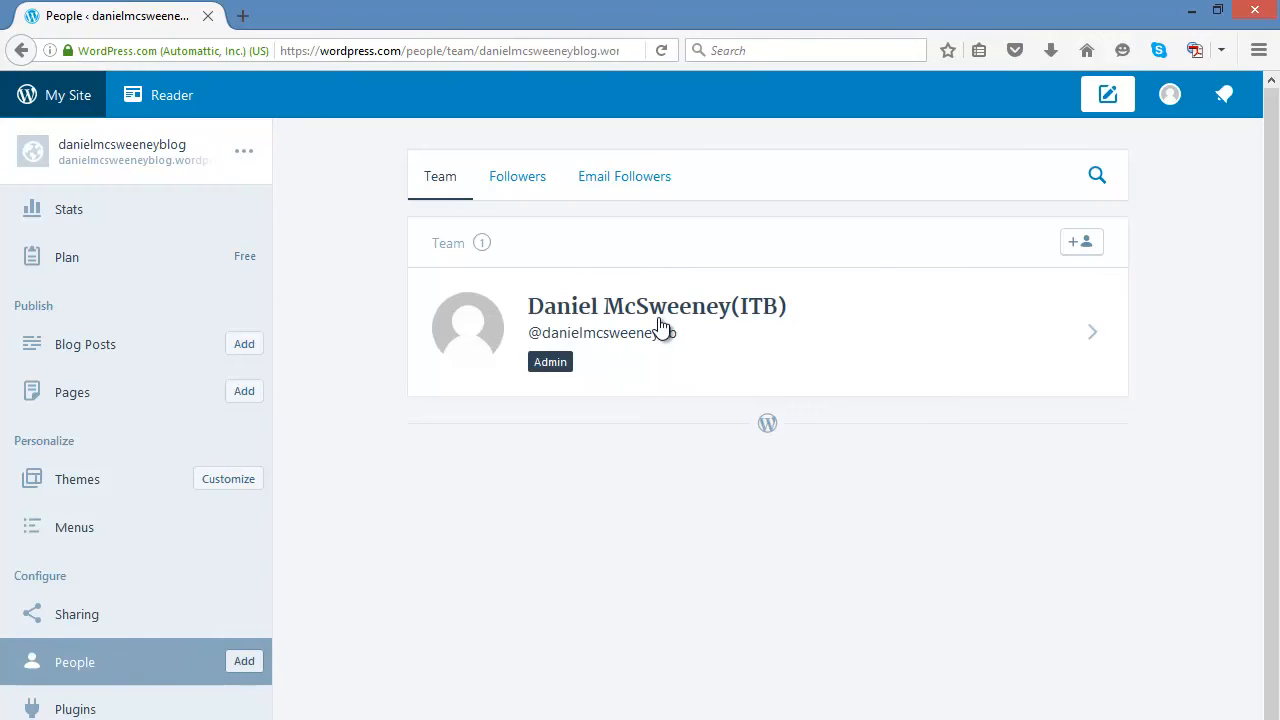
{"action": "left_click", "coordinate": [1093, 248]}
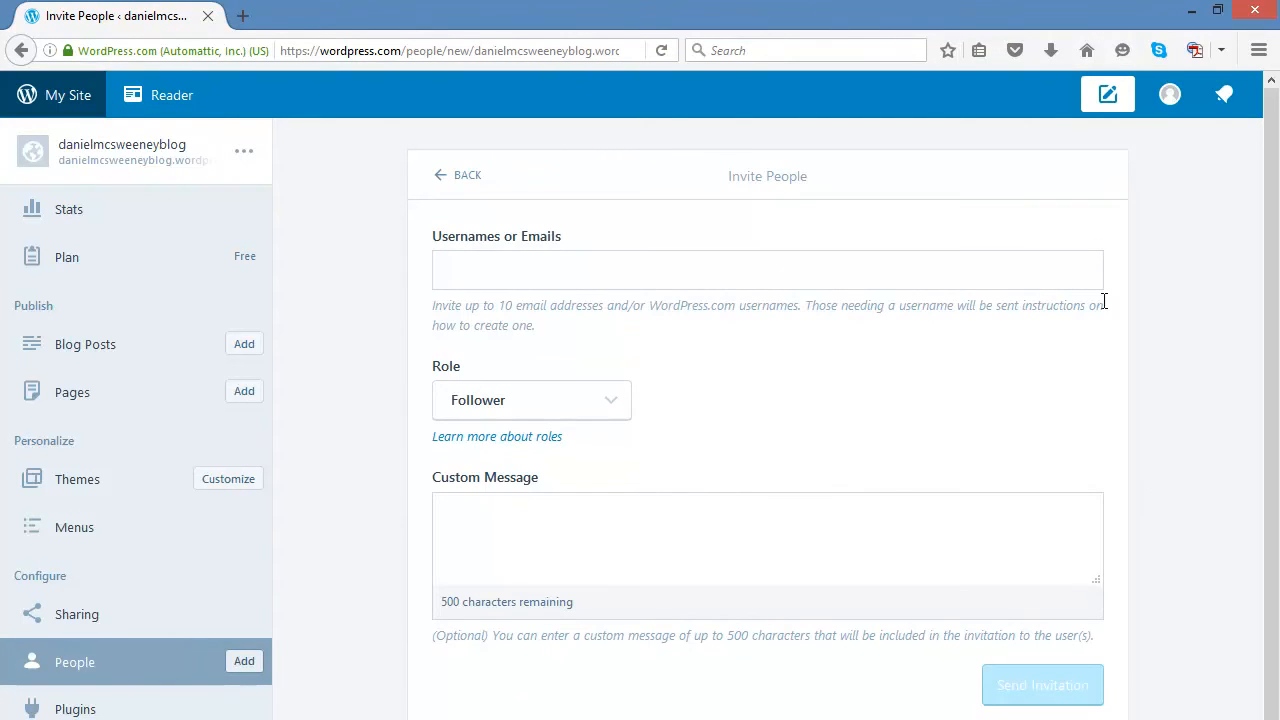
{"action": "left_click", "coordinate": [534, 276]}
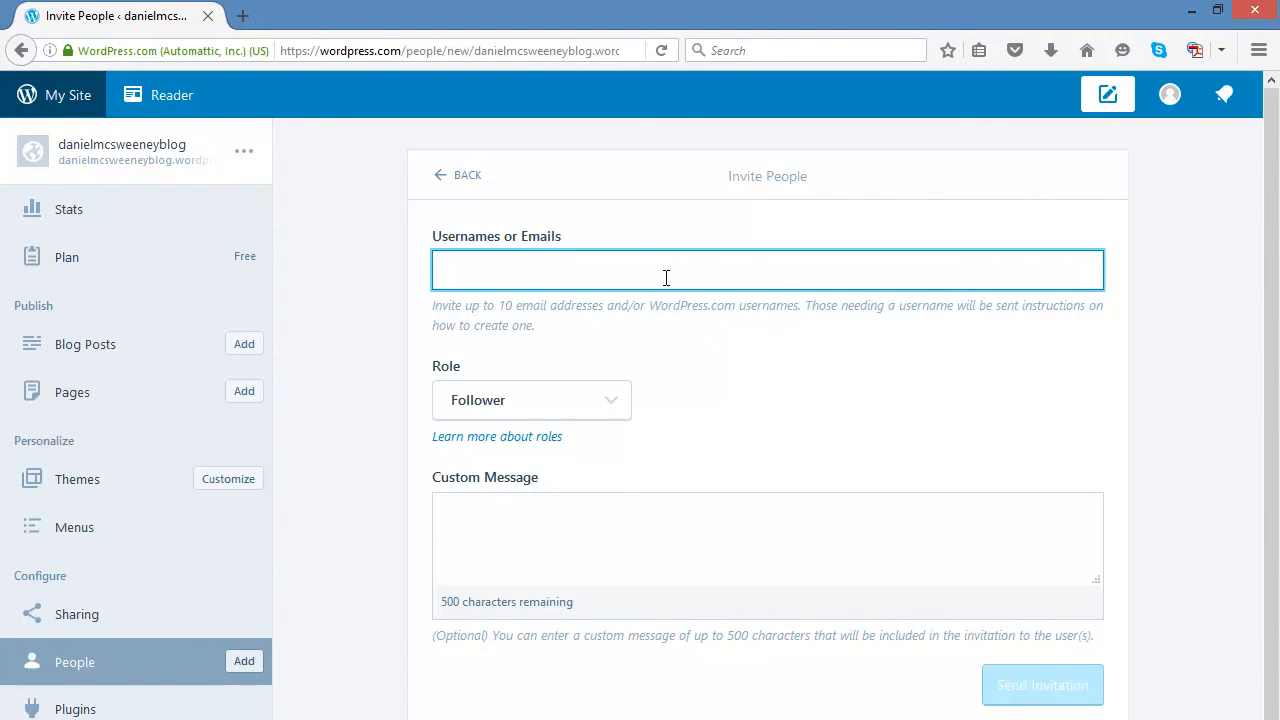
{"action": "left_click", "coordinate": [628, 410]}
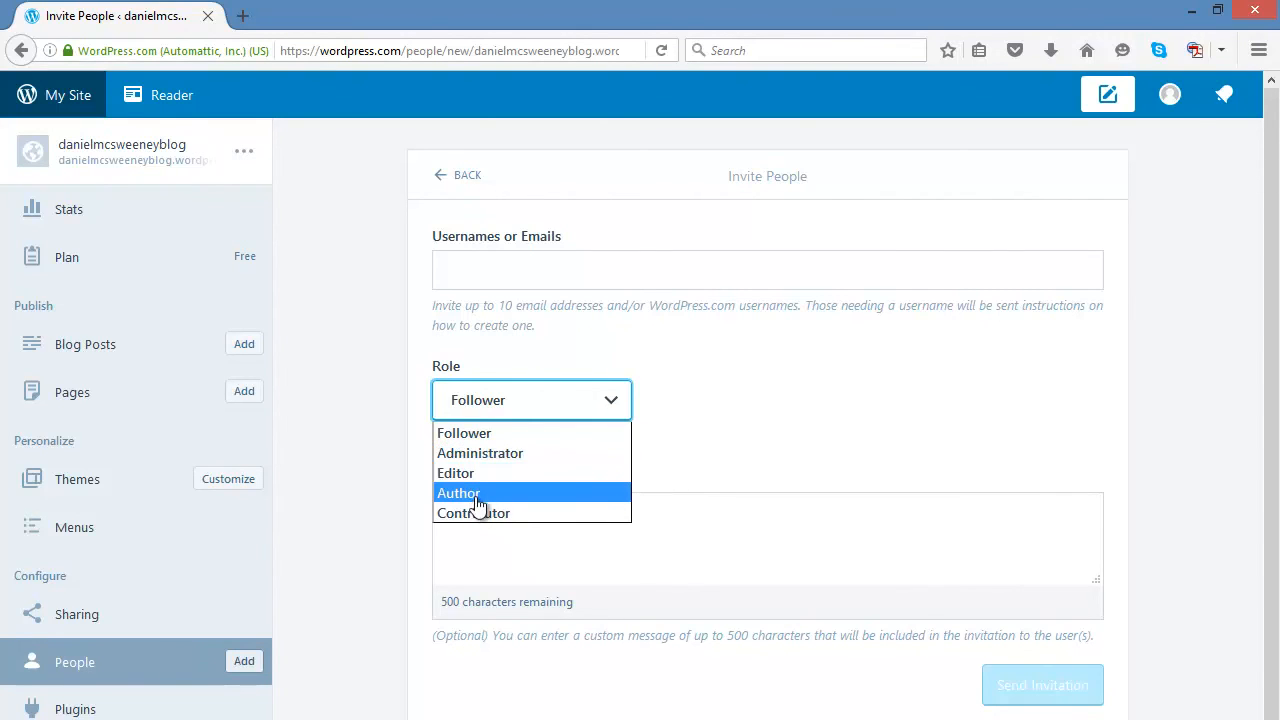
{"action": "left_click", "coordinate": [481, 441]}
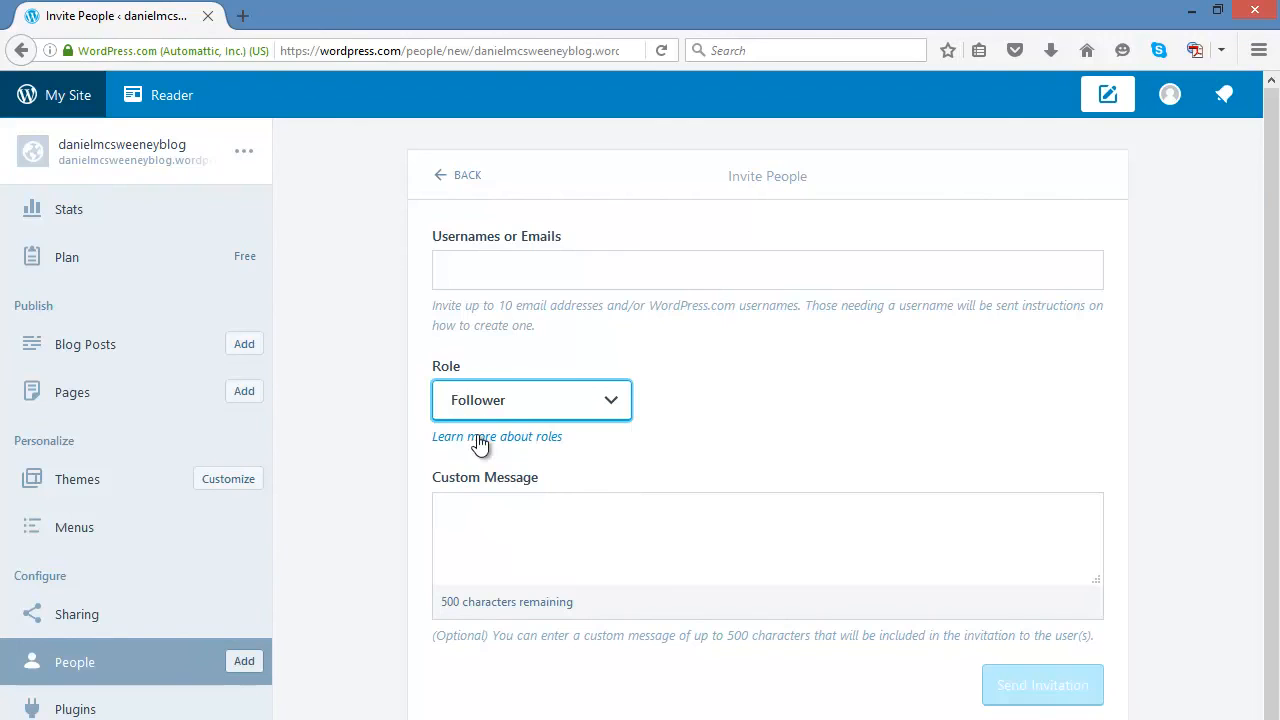
{"action": "left_click", "coordinate": [473, 271]}
{"action": "left_click", "coordinate": [522, 514]}
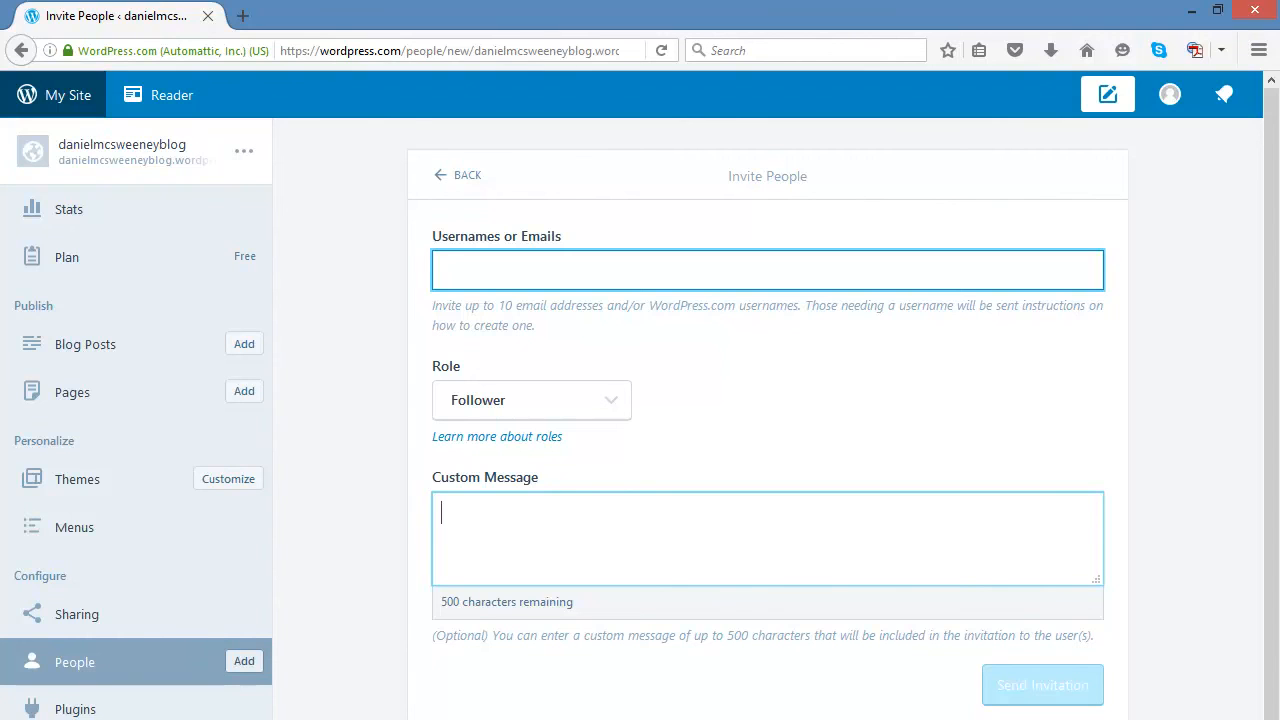
Browse the Themes and Menus pages of the site.
{"action": "left_click", "coordinate": [50, 488]}
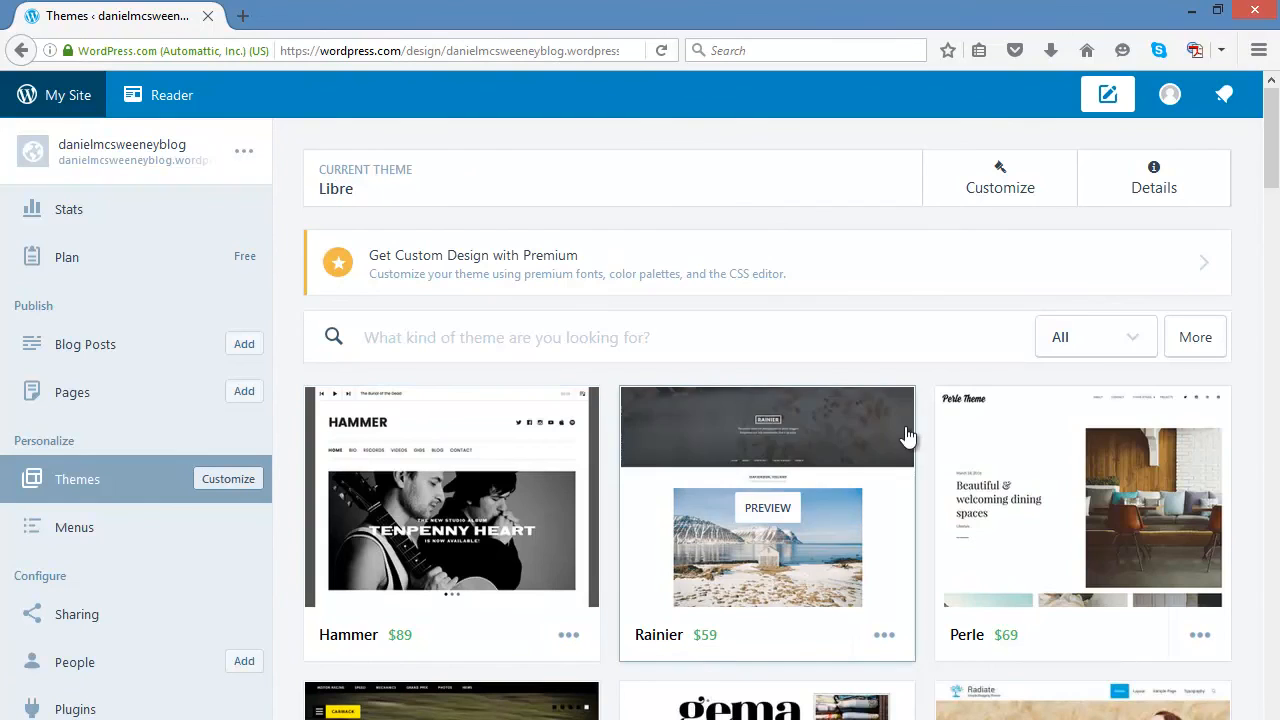
{"action": "left_click", "coordinate": [106, 541]}
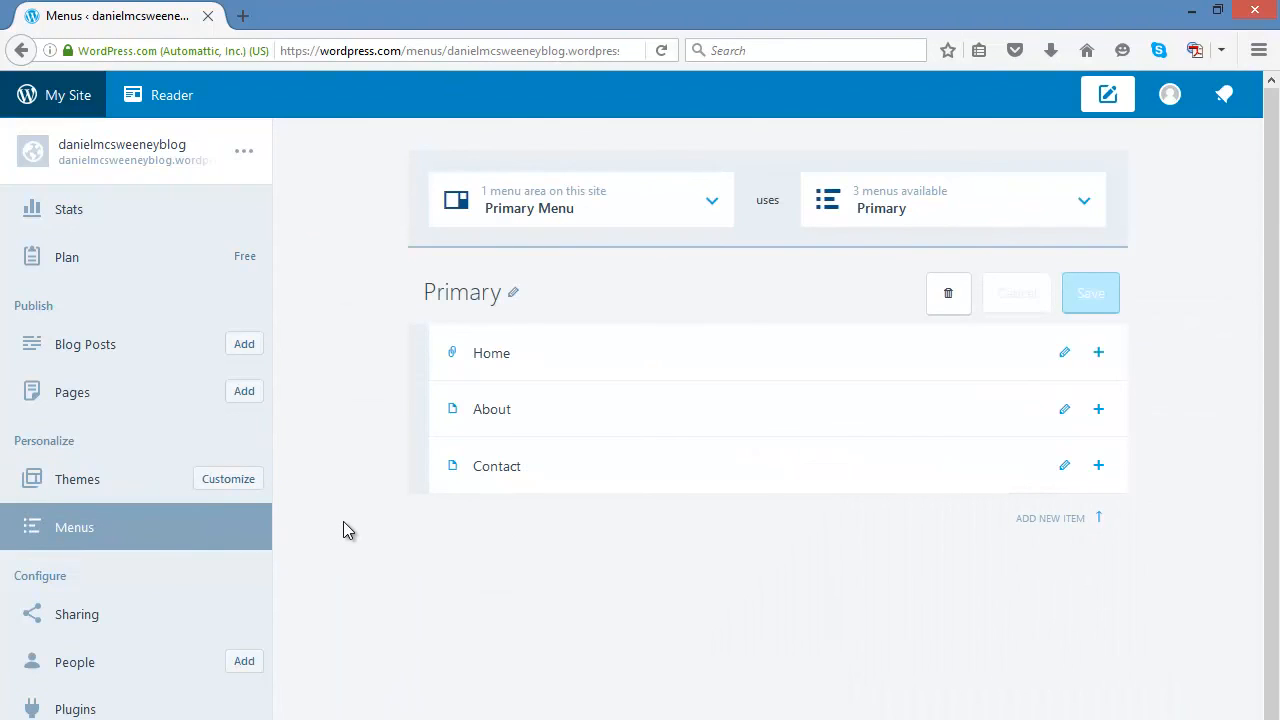
{"action": "scroll", "coordinate": [343, 521], "scroll_direction": "down", "scroll_amount": 3}
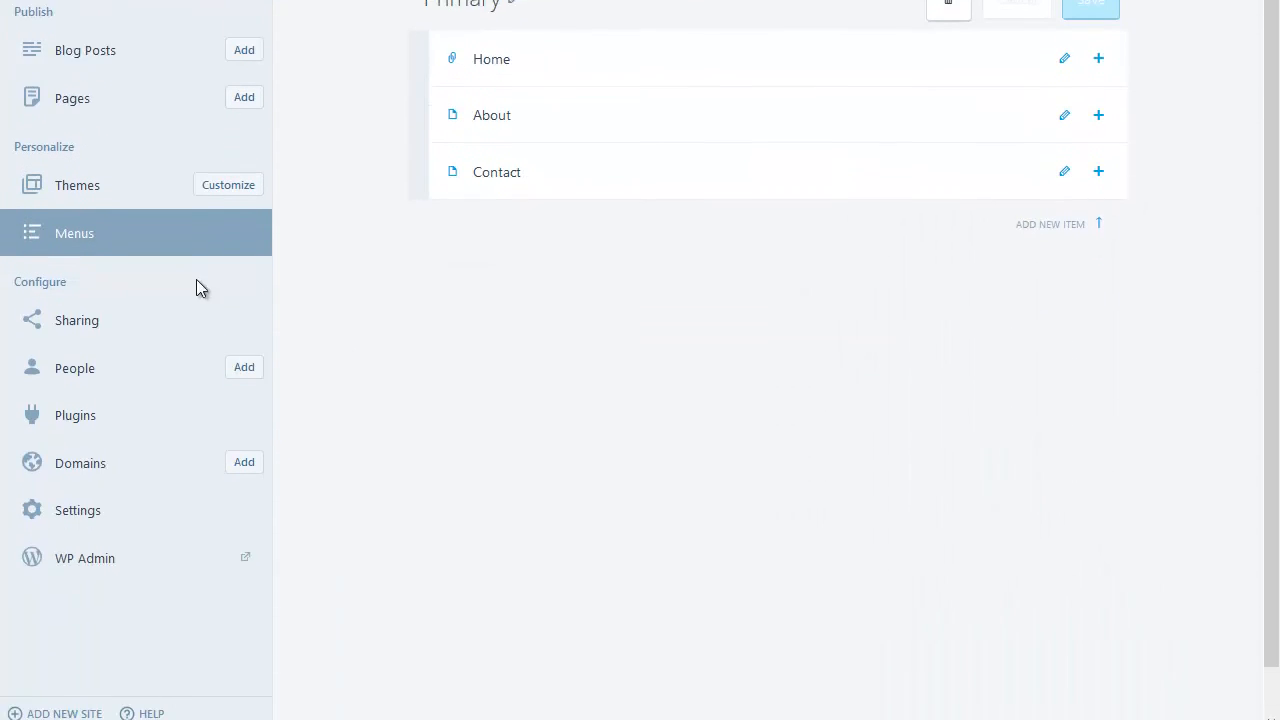
Open WP Admin from the settings in a new tab and close that tab.
{"action": "left_click", "coordinate": [97, 503]}
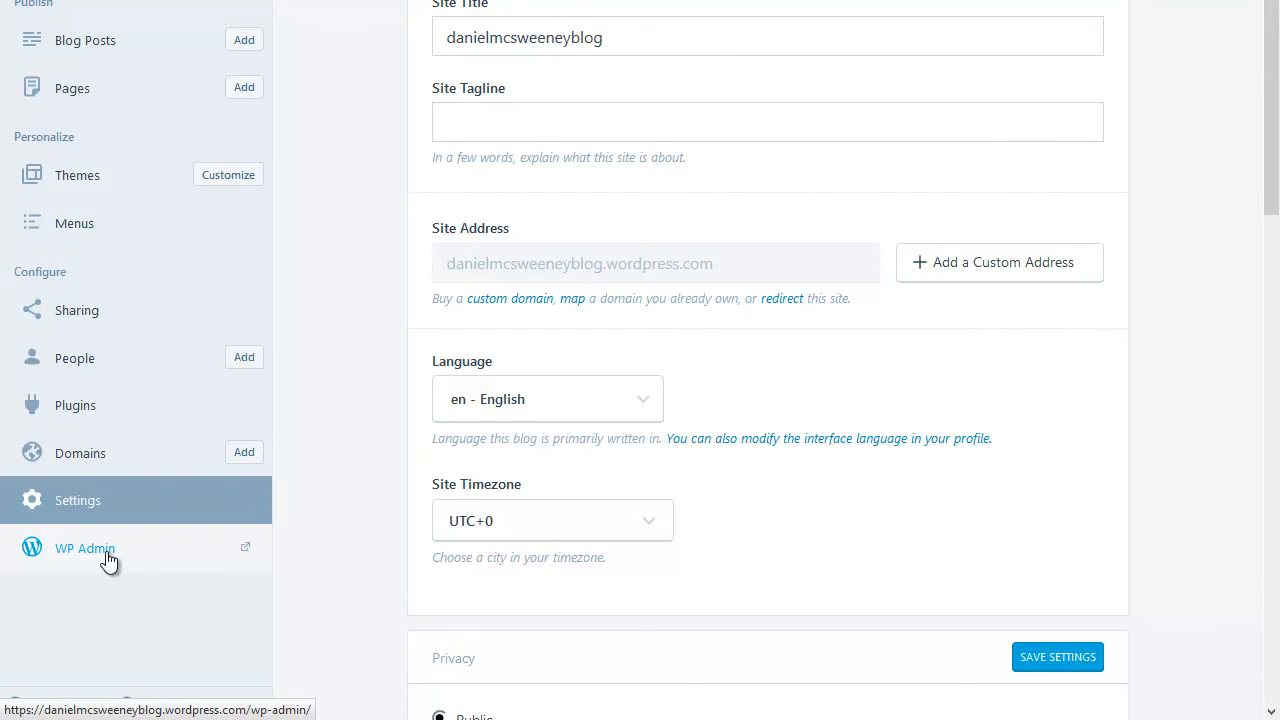
{"action": "left_click", "coordinate": [85, 548]}
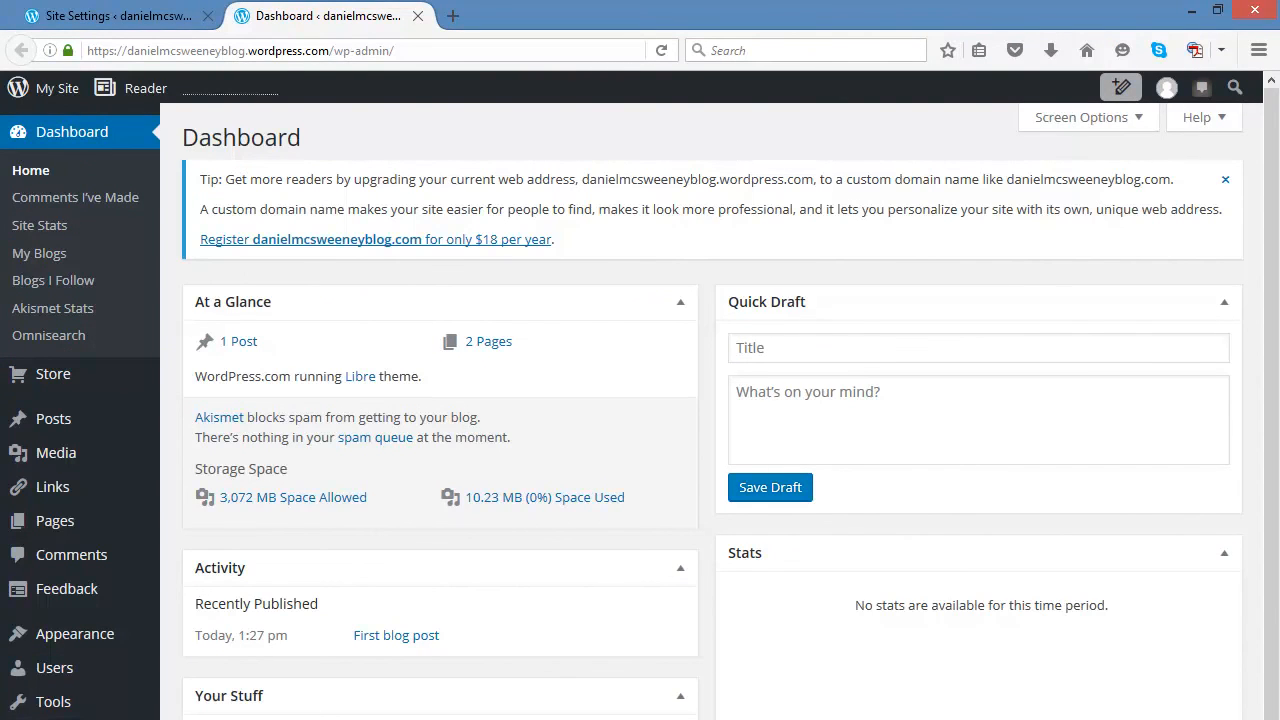
{"action": "left_click", "coordinate": [418, 16]}
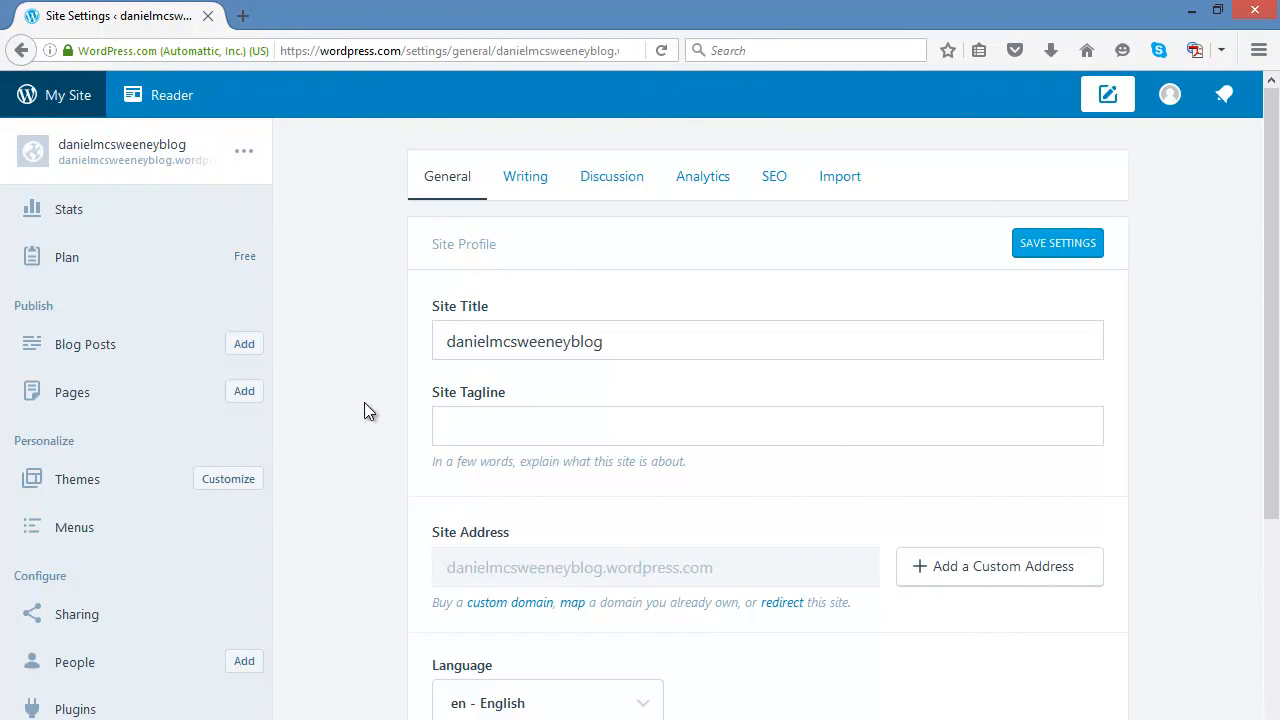